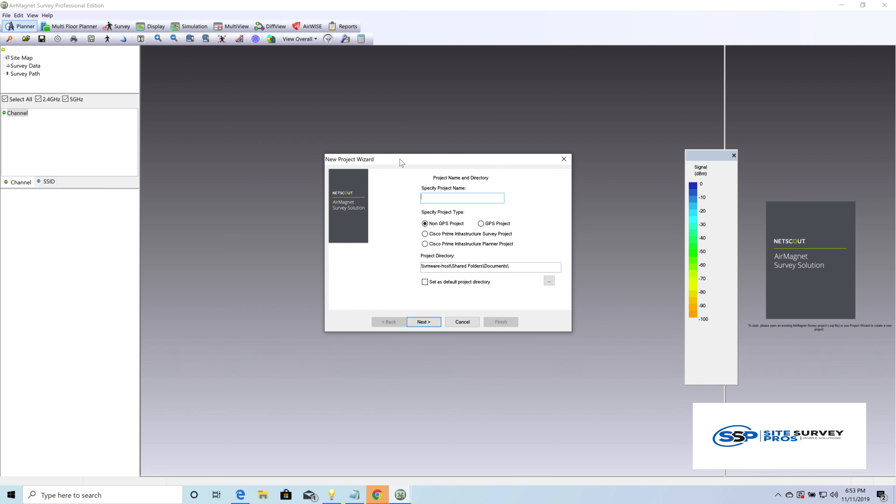
Step: Start a new project named "survey planner" with the Cisco Prime Infrastructure Planner Project type
{"action": "left_click_drag", "start_coordinate": [400, 159], "coordinate": [345, 148]}
{"action": "left_click", "coordinate": [419, 311]}
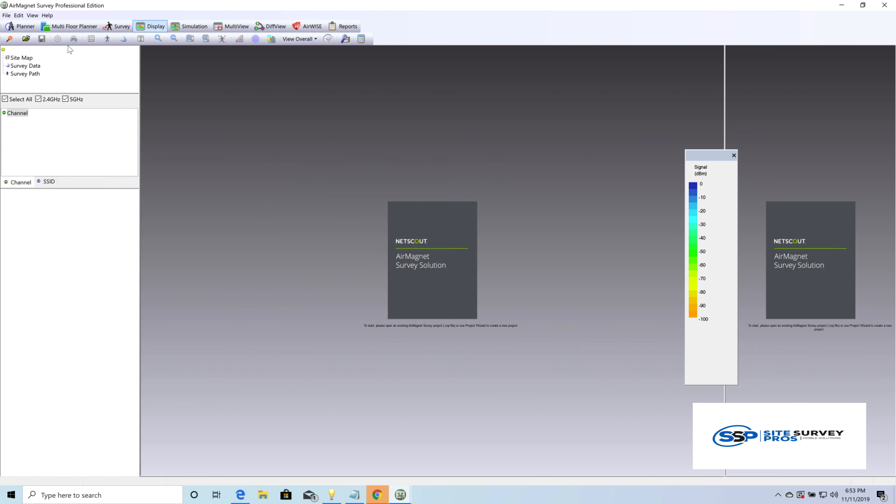
{"action": "left_click", "coordinate": [6, 15]}
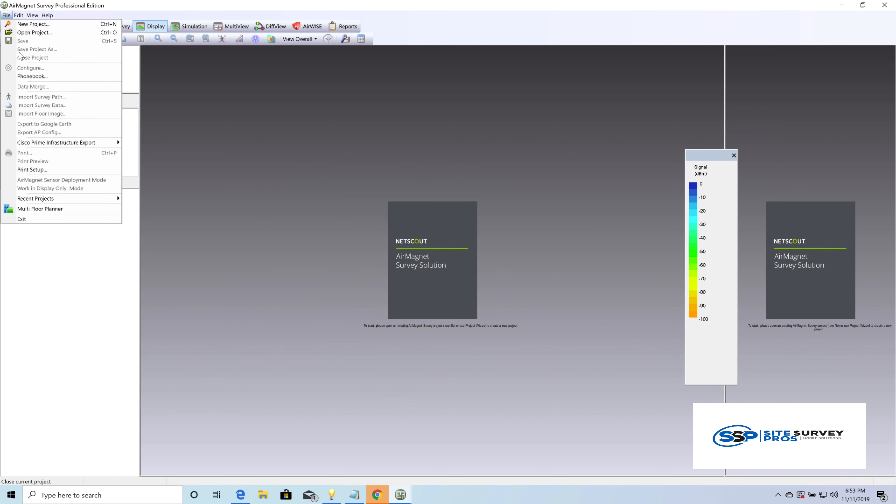
{"action": "left_click", "coordinate": [9, 24]}
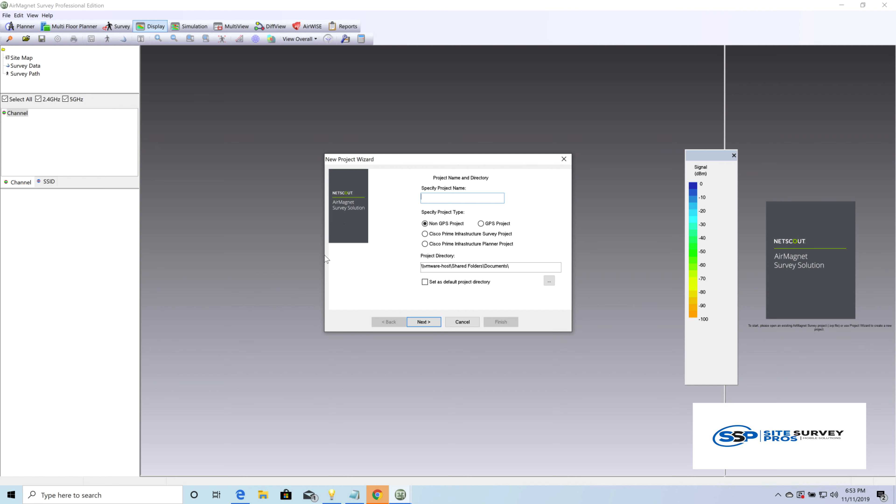
{"action": "left_click", "coordinate": [425, 245]}
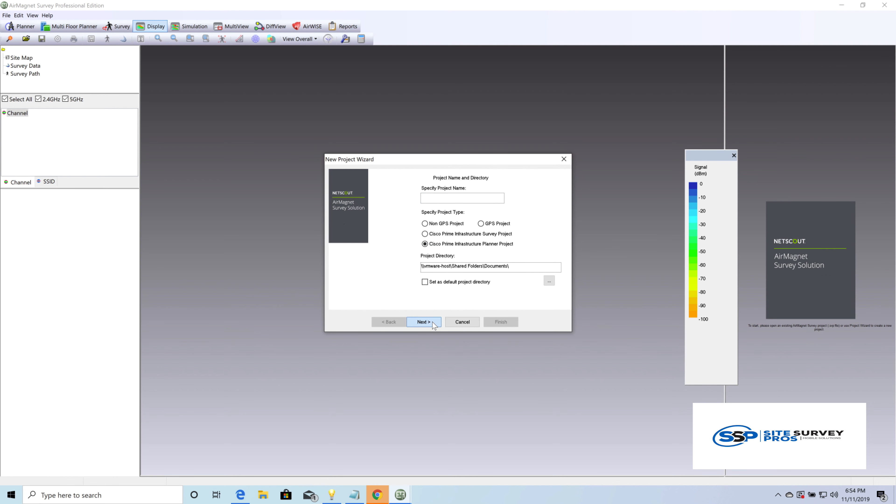
{"action": "left_click", "coordinate": [436, 201]}
{"action": "type", "text": "survey planner"}
{"action": "left_click", "coordinate": [432, 325]}
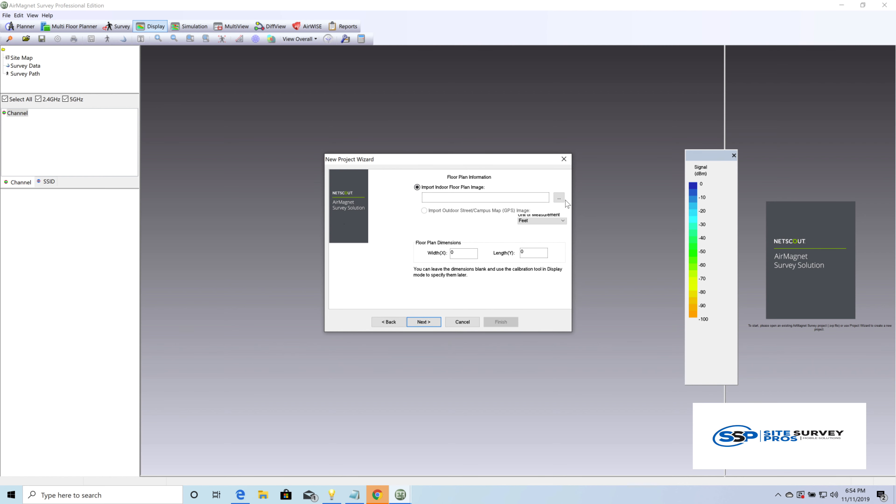
Step: Import heatmap.png from Downloads as the indoor floor plan image, with feet as the unit of measurement and the dimensions left at default
{"action": "left_click", "coordinate": [559, 198]}
{"action": "left_click", "coordinate": [111, 85]}
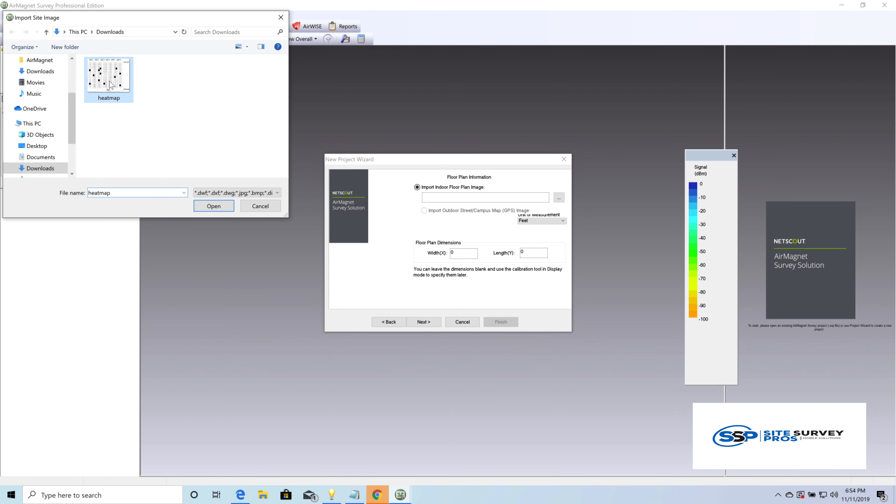
{"action": "double_click", "coordinate": [111, 85]}
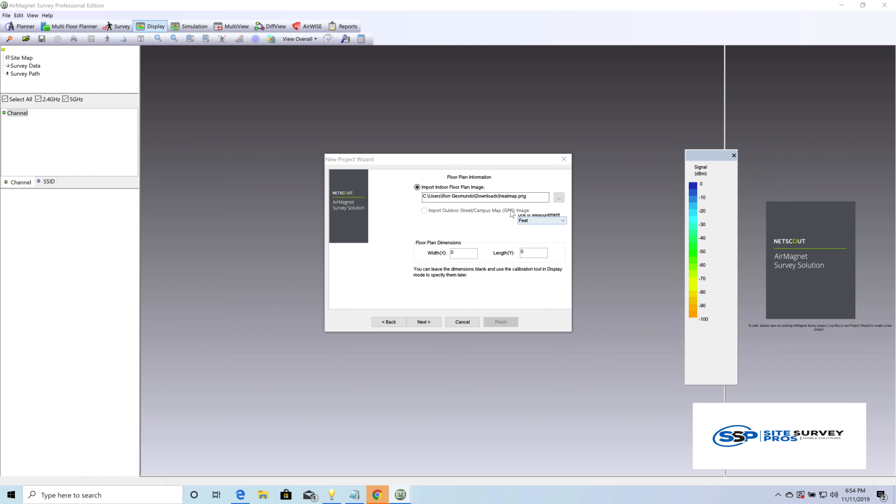
{"action": "left_click", "coordinate": [547, 221]}
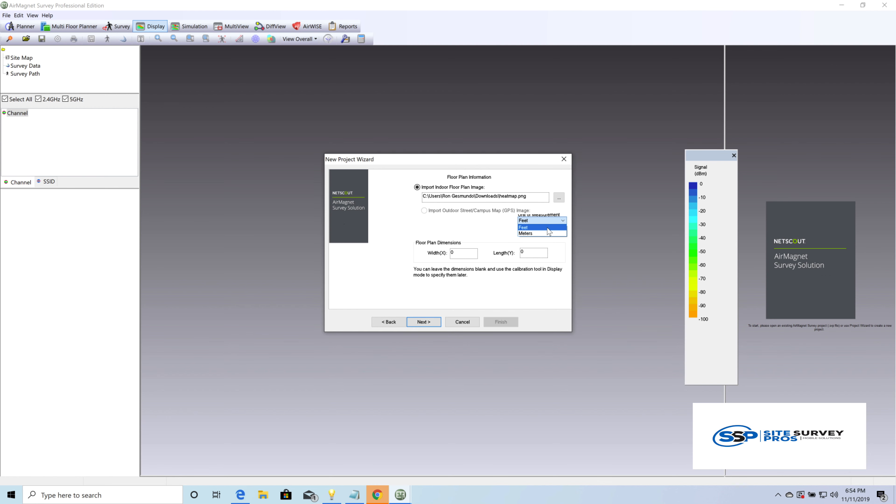
{"action": "left_click", "coordinate": [548, 229]}
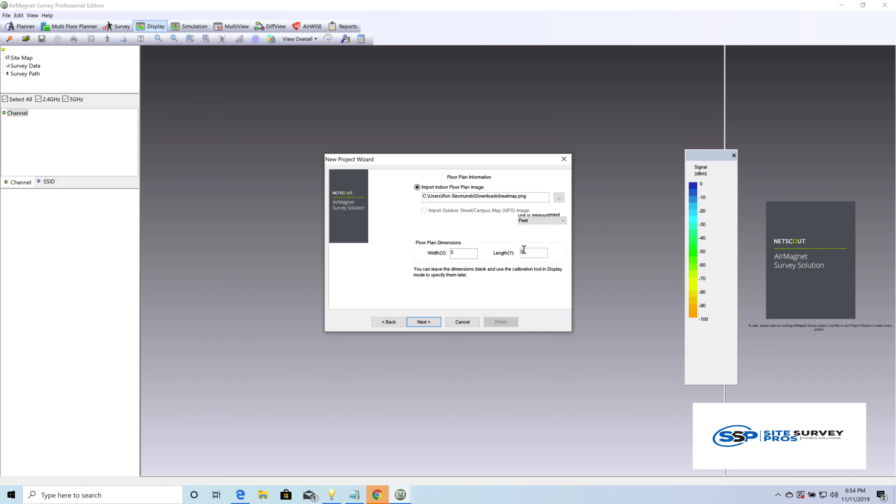
{"action": "left_click", "coordinate": [422, 325]}
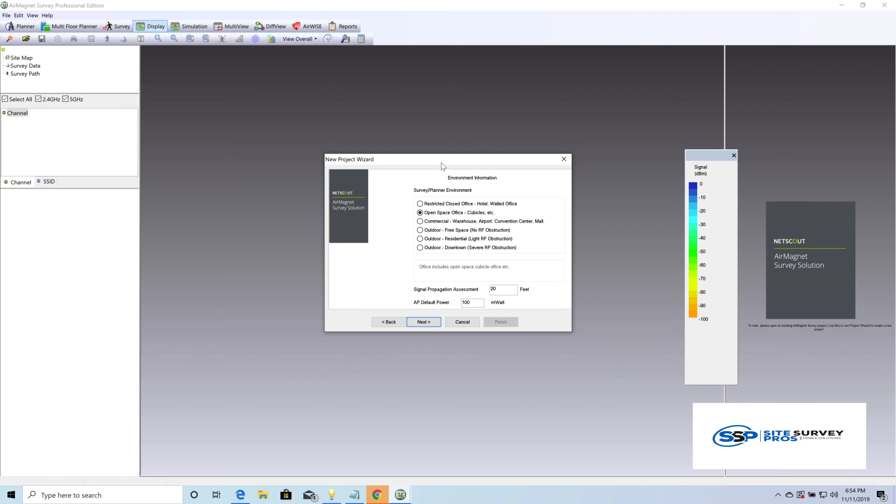
Step: Choose the Commercial - Warehouse, Airport, Convention Center, Mall environment and set the AP default power to 5 mWatt
{"action": "left_click_drag", "start_coordinate": [442, 164], "coordinate": [430, 165]}
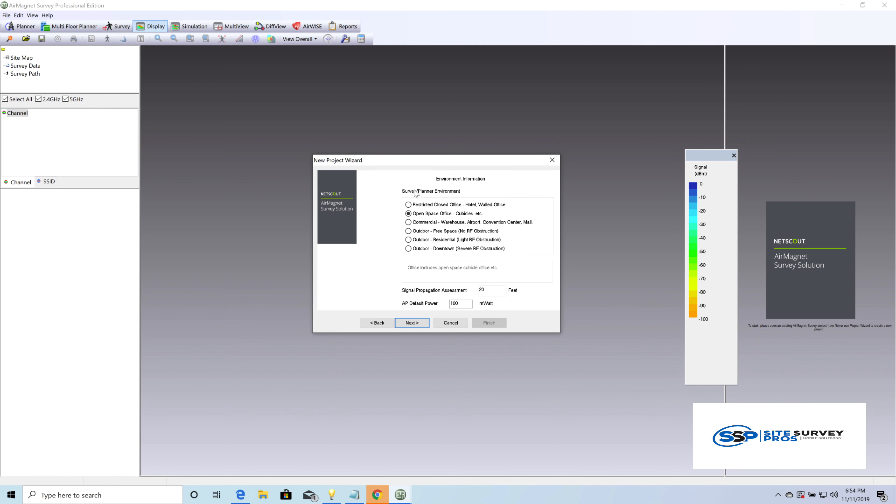
{"action": "left_click", "coordinate": [410, 223]}
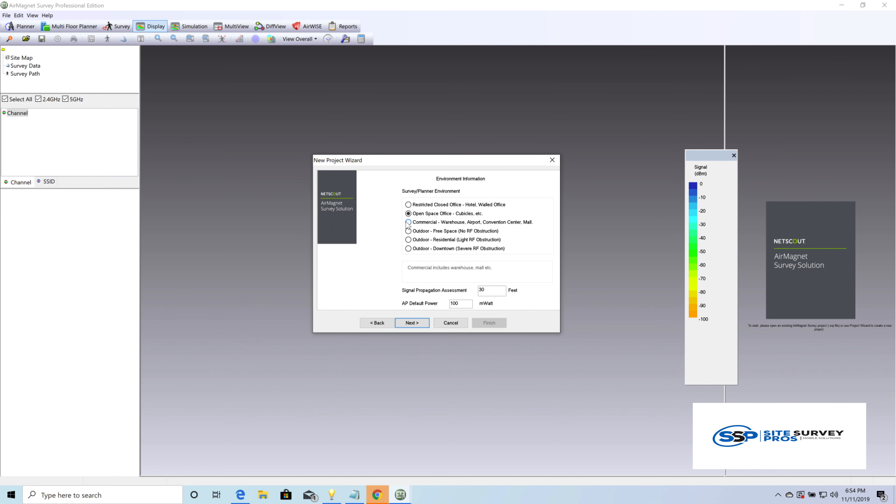
{"action": "left_click", "coordinate": [494, 289]}
{"action": "double_click", "coordinate": [472, 303]}
{"action": "type", "text": "50"}
{"action": "left_click", "coordinate": [412, 323]}
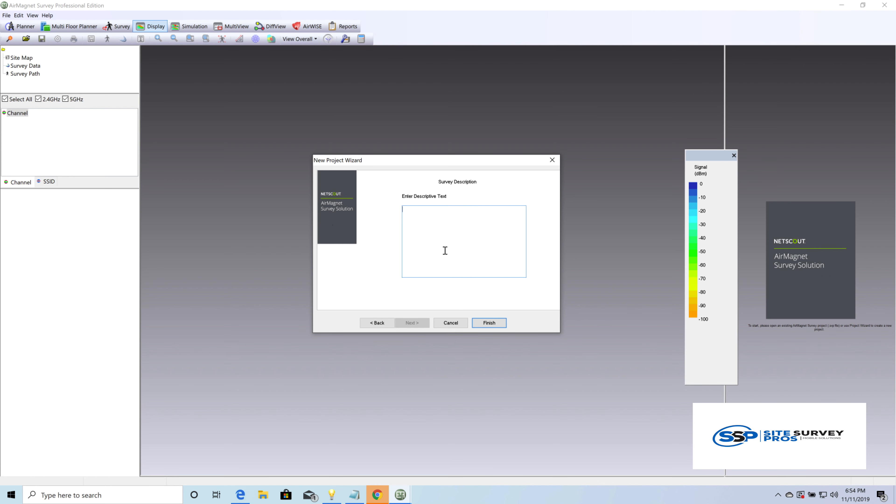
Step: Enter the survey description "warehouse predictive site survey plan" and finish creating the project
{"action": "type", "text": "warhouse"}
{"action": "key", "text": "BackSpace"}
{"action": "key", "text": "BackSpace"}
{"action": "key", "text": "BackSpace"}
{"action": "type", "text": "ehouse predictive site survey pla"}
{"action": "left_click", "coordinate": [487, 323]}
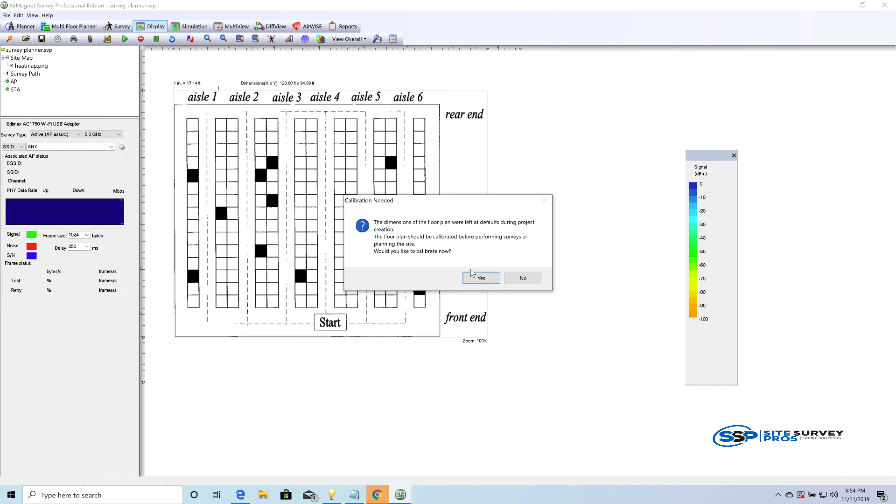
Step: Calibrate the floor plan in both directions by measuring across aisle 3 with an actual distance of 9 feet, and switch to Planner mode
{"action": "left_click", "coordinate": [482, 279]}
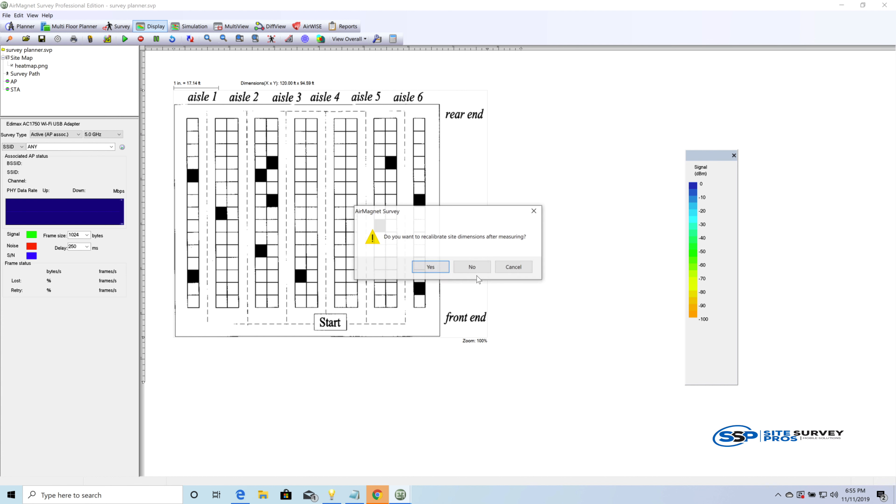
{"action": "left_click", "coordinate": [425, 265]}
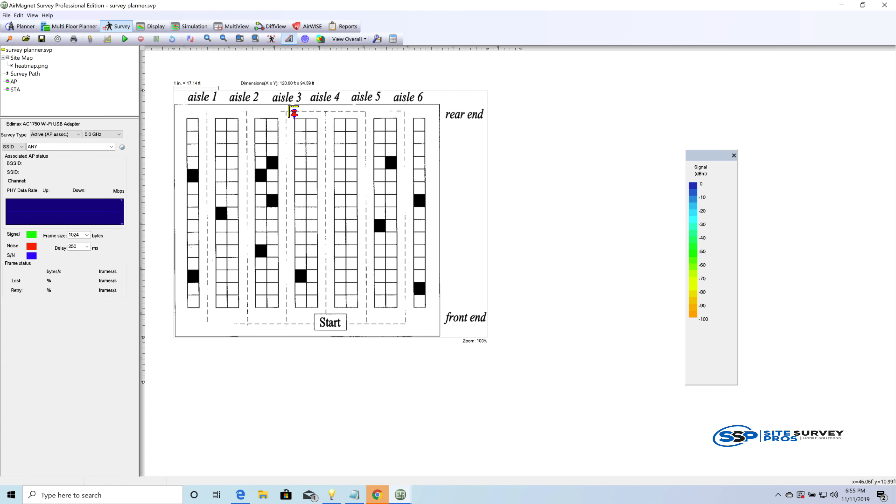
{"action": "left_click", "coordinate": [279, 116]}
{"action": "left_click", "coordinate": [294, 116]}
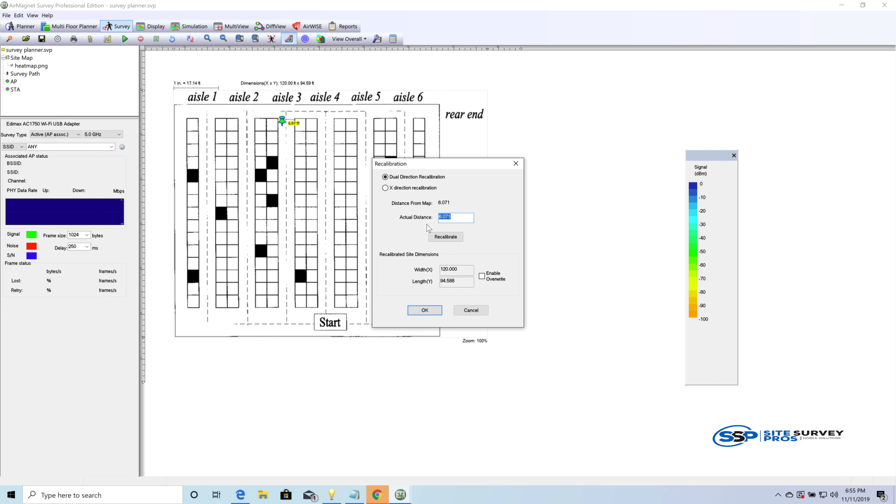
{"action": "type", "text": "9"}
{"action": "left_click", "coordinate": [454, 237]}
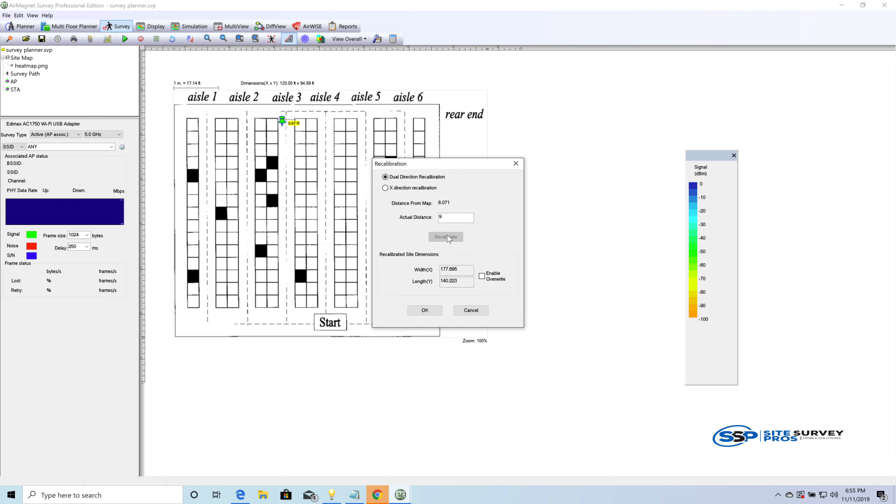
{"action": "left_click", "coordinate": [433, 310]}
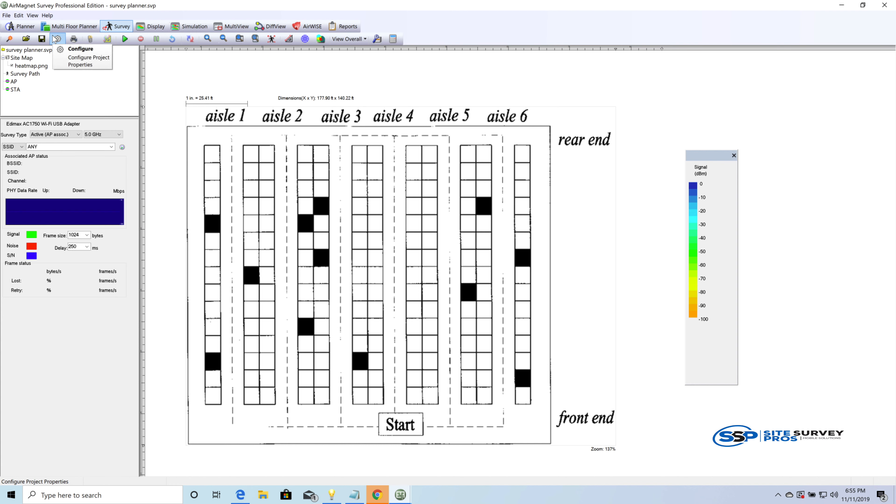
{"action": "left_click", "coordinate": [20, 27]}
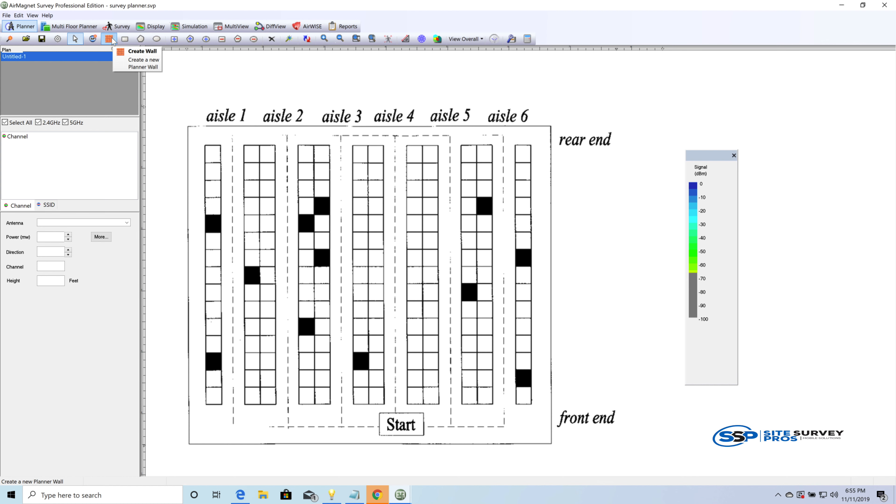
{"action": "left_click", "coordinate": [109, 38]}
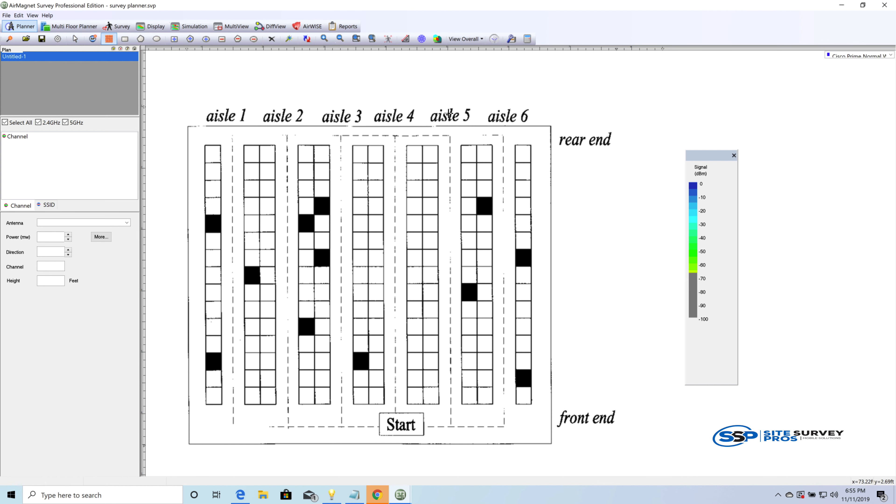
{"action": "left_click", "coordinate": [891, 56]}
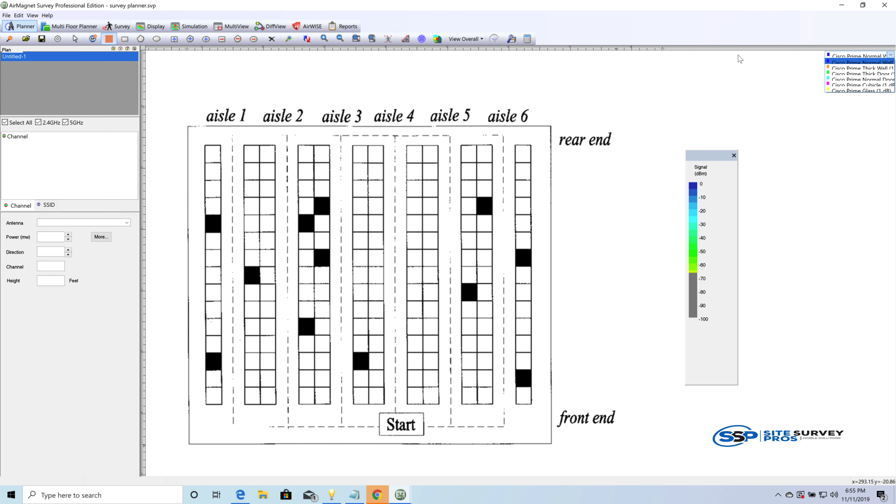
{"action": "left_click", "coordinate": [190, 124]}
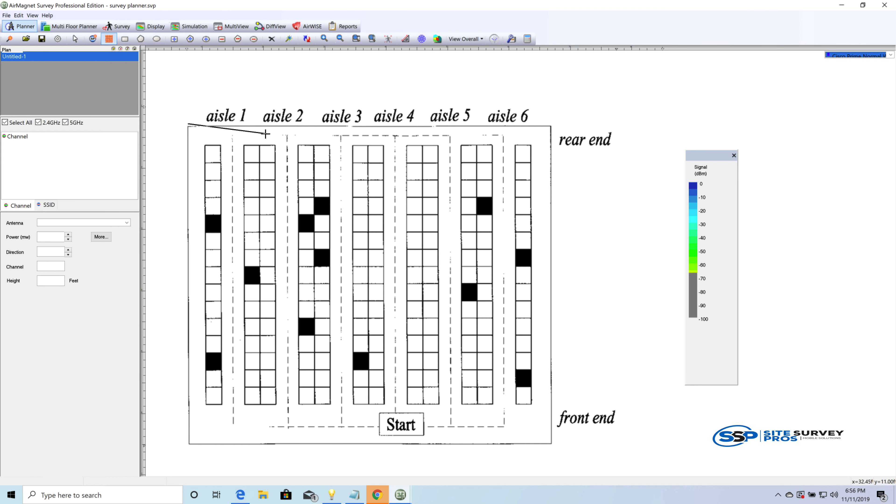
{"action": "left_click", "coordinate": [127, 39]}
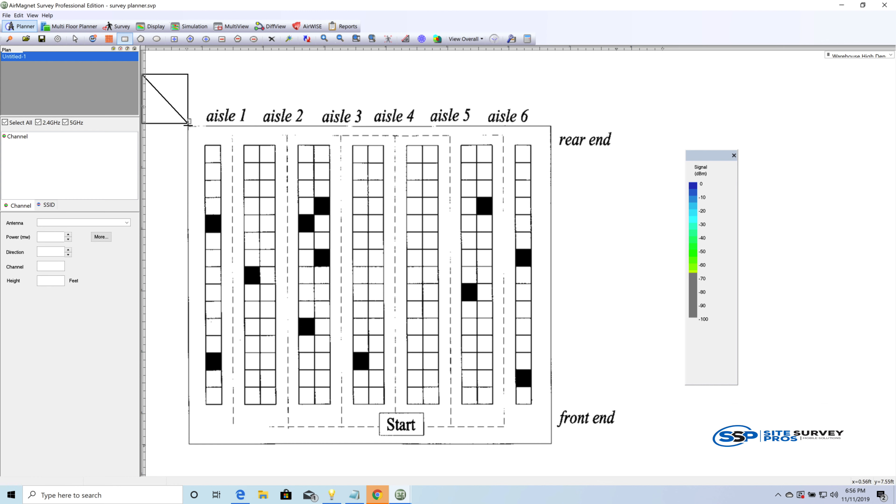
{"action": "key", "text": "Escape"}
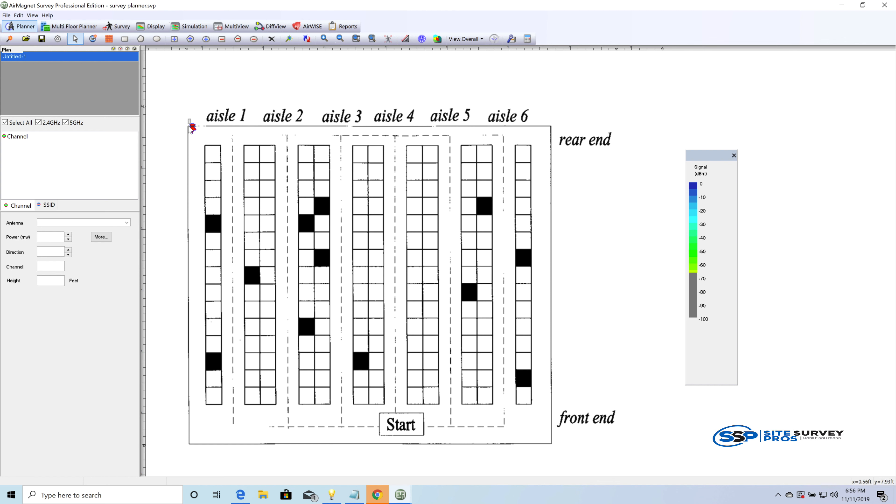
Step: Draw Warehouse High Density rectangles along the floor plan's outer walls and over the shelving racks
{"action": "left_click", "coordinate": [124, 40]}
{"action": "left_click_drag", "start_coordinate": [202, 127], "coordinate": [550, 136]}
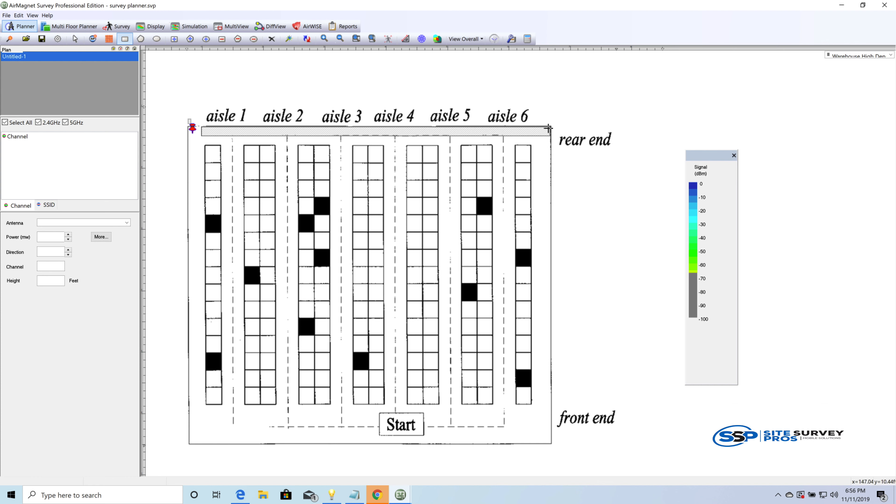
{"action": "left_click", "coordinate": [889, 56]}
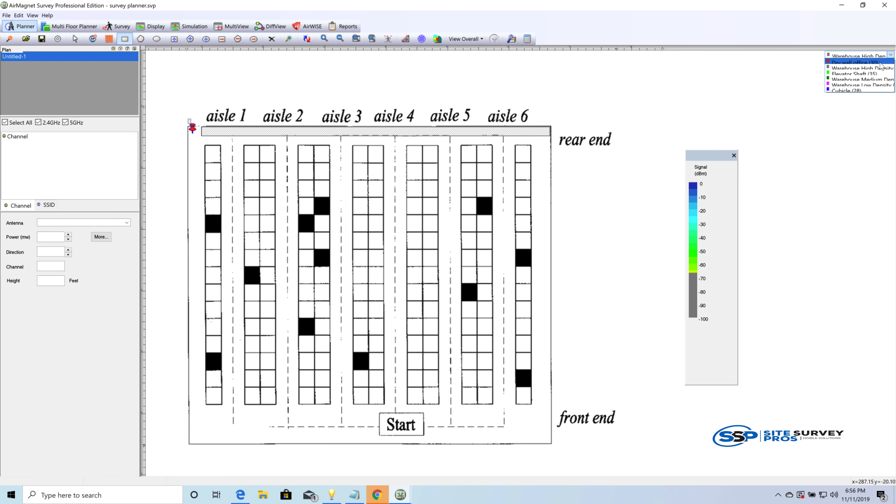
{"action": "left_click", "coordinate": [881, 69]}
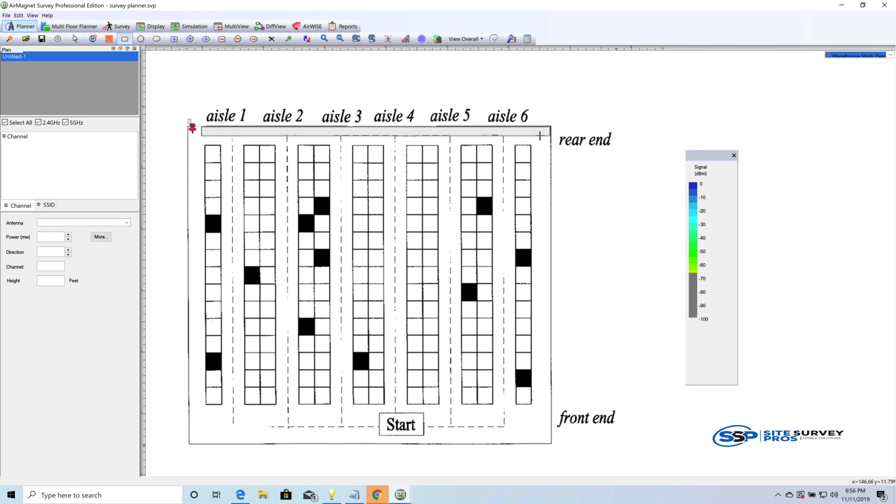
{"action": "left_click_drag", "start_coordinate": [540, 136], "coordinate": [547, 451]}
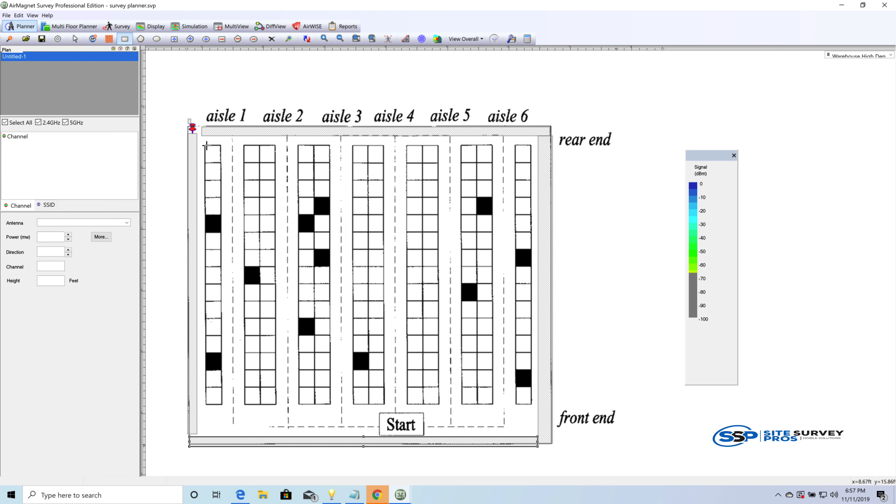
{"action": "mouse_move", "coordinate": [204, 145]}
{"action": "left_mouse_down"}
{"action": "mouse_move", "coordinate": [197, 317]}
{"action": "mouse_move", "coordinate": [226, 413]}
{"action": "mouse_move", "coordinate": [223, 406]}
{"action": "left_mouse_up"}
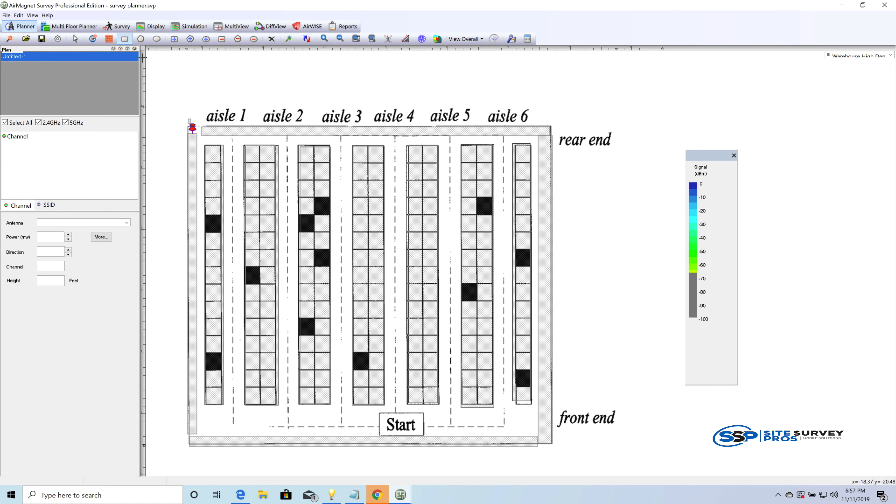
{"action": "left_click", "coordinate": [96, 42]}
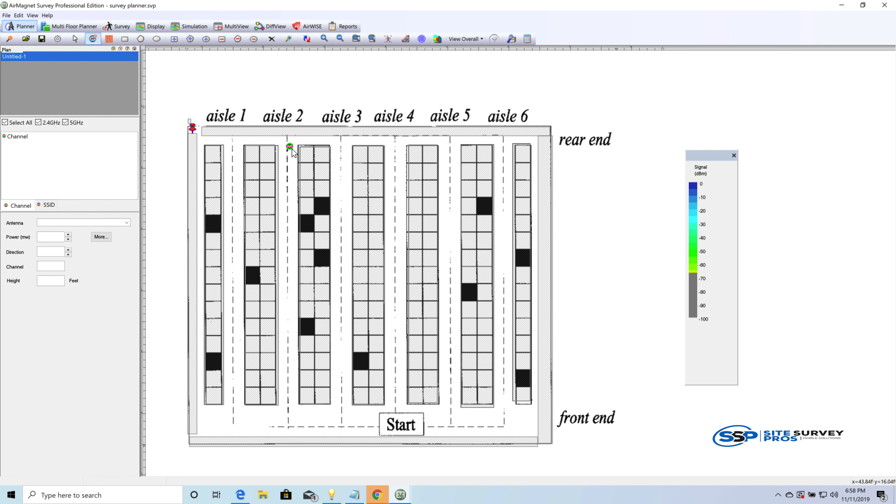
{"action": "left_click", "coordinate": [232, 157]}
{"action": "left_click", "coordinate": [234, 158]}
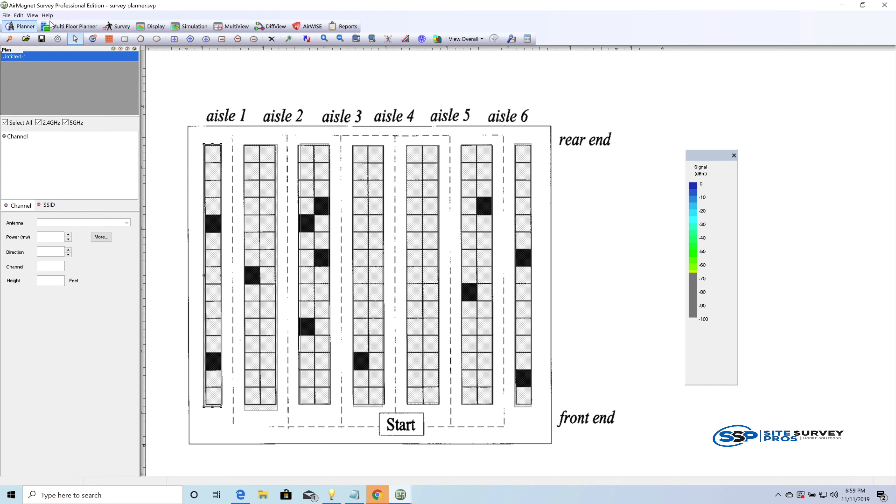
Step: Place a new access point in aisle 1 near the rear end, then return to selection mode
{"action": "left_click", "coordinate": [92, 41]}
{"action": "left_click", "coordinate": [94, 40]}
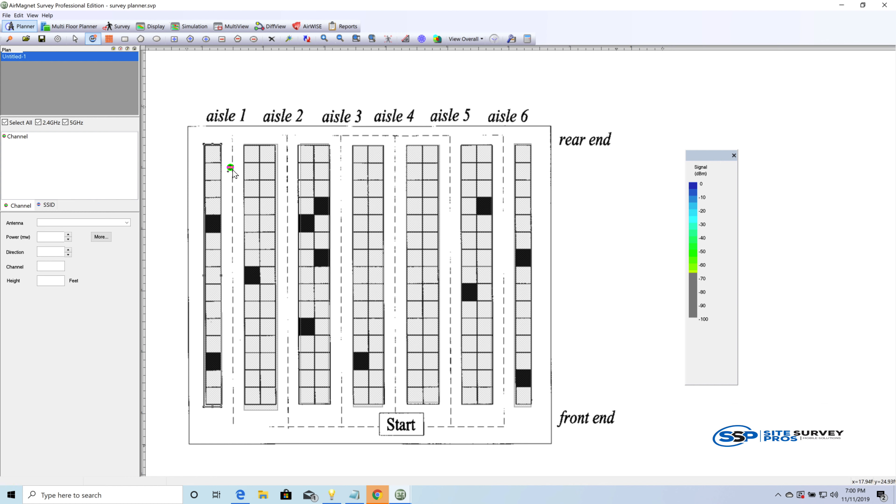
{"action": "left_click", "coordinate": [232, 170]}
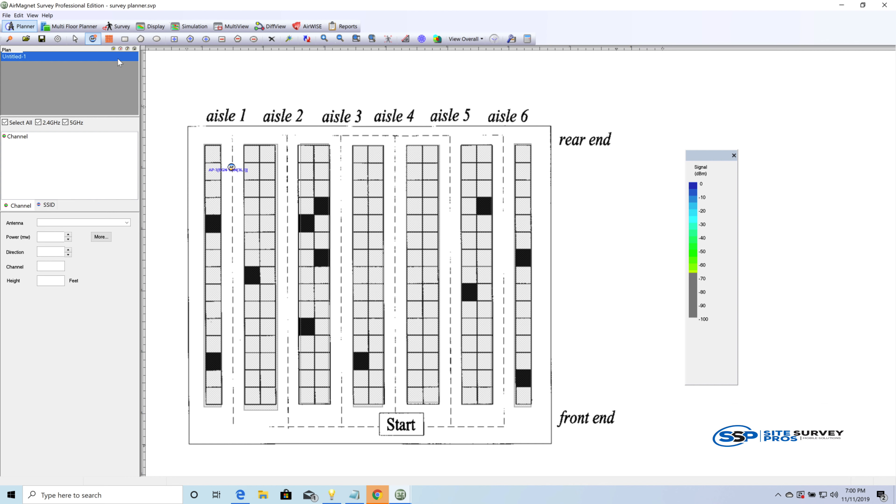
{"action": "left_click", "coordinate": [75, 39]}
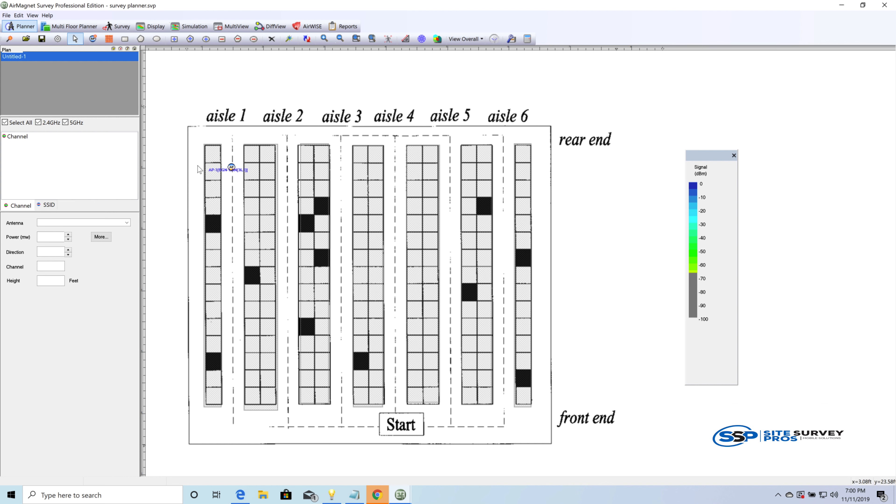
{"action": "right_click", "coordinate": [233, 167]}
{"action": "right_click", "coordinate": [229, 168]}
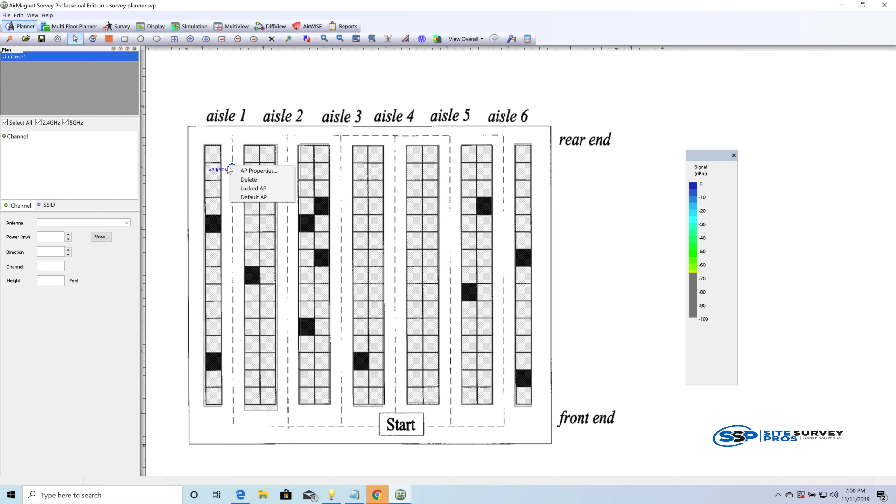
{"action": "left_click", "coordinate": [232, 109]}
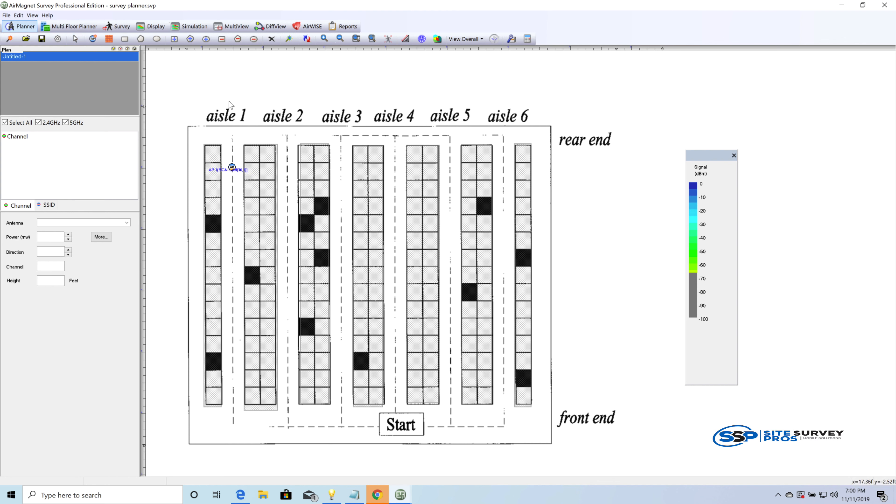
Step: Rename the aisle 1 access point BASE01 in its properties and check its AP model and 5.0 GHz settings
{"action": "right_click", "coordinate": [230, 164]}
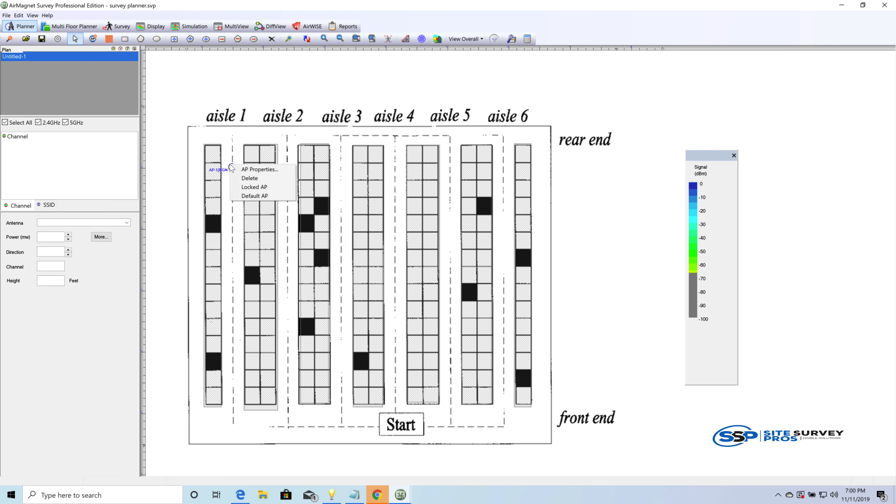
{"action": "left_click", "coordinate": [242, 170]}
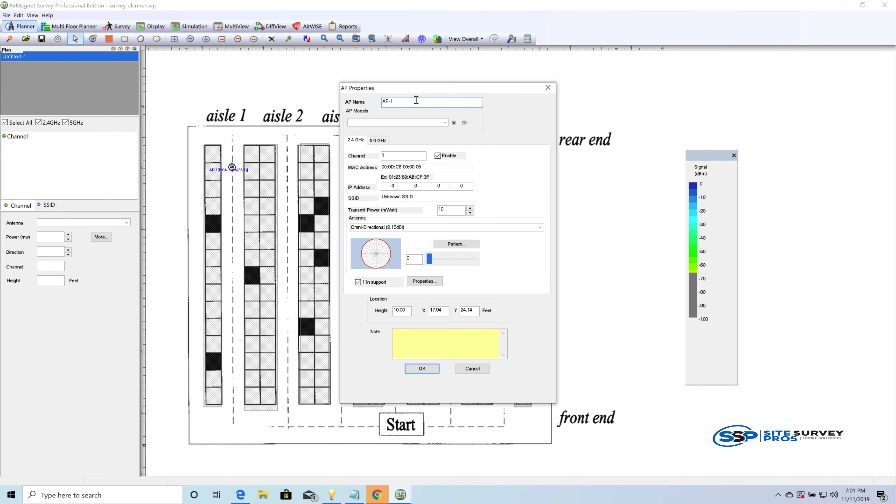
{"action": "type", "text": "BASE0"}
{"action": "left_click", "coordinate": [445, 121]}
{"action": "left_click", "coordinate": [446, 120]}
{"action": "left_click", "coordinate": [373, 141]}
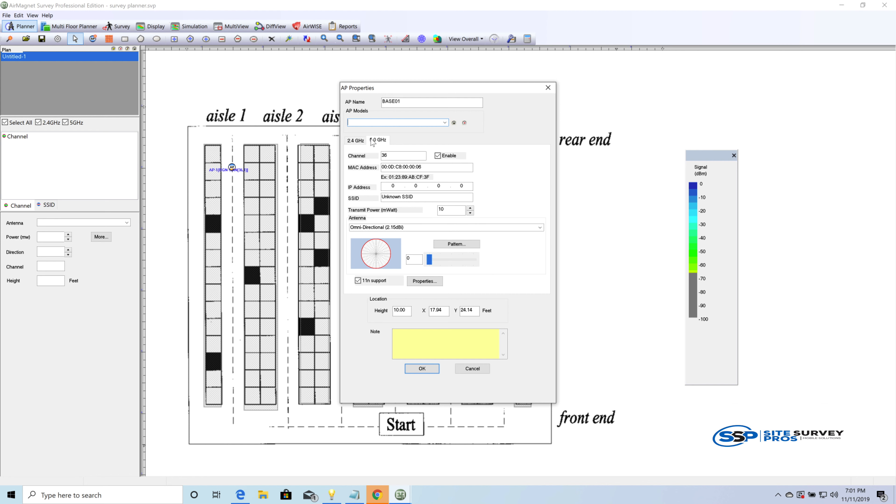
{"action": "left_click", "coordinate": [360, 140]}
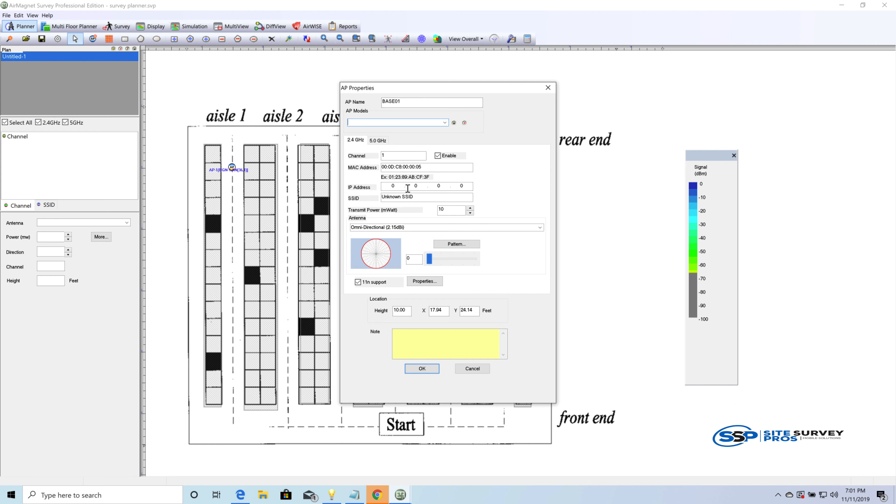
Step: Set BASE01's 2.4 GHz transmit power to 50 mW and its antenna to Meraki MR33 2.4GHz 3.8dBi (Side View) E
{"action": "double_click", "coordinate": [452, 210]}
{"action": "type", "text": "5"}
{"action": "double_click", "coordinate": [438, 211]}
{"action": "left_click", "coordinate": [505, 228]}
{"action": "left_click", "coordinate": [540, 228]}
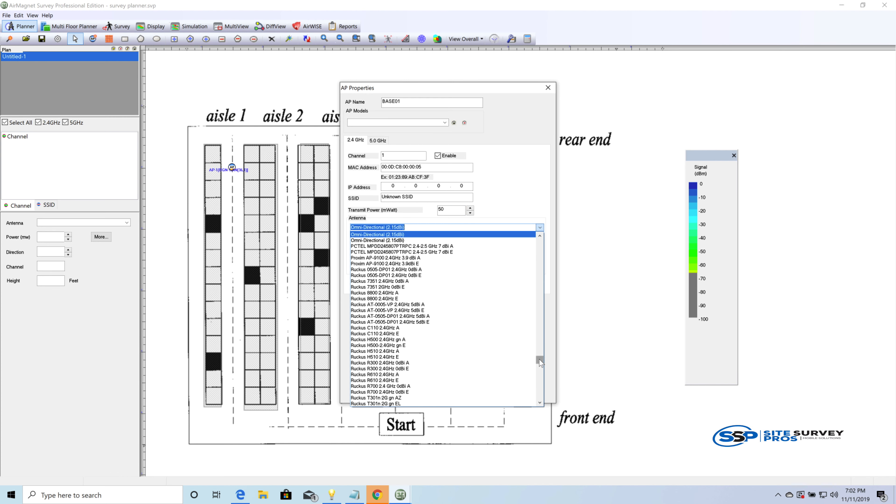
{"action": "left_click_drag", "start_coordinate": [543, 359], "coordinate": [540, 340]}
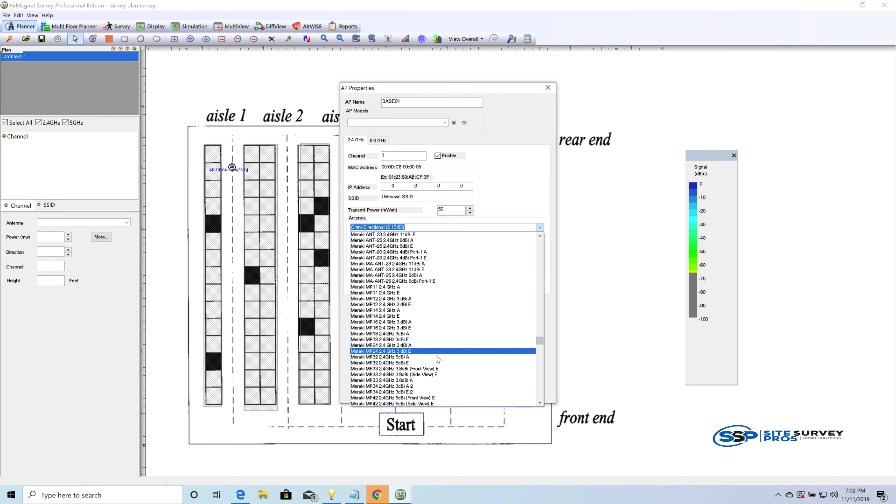
{"action": "left_click", "coordinate": [422, 375]}
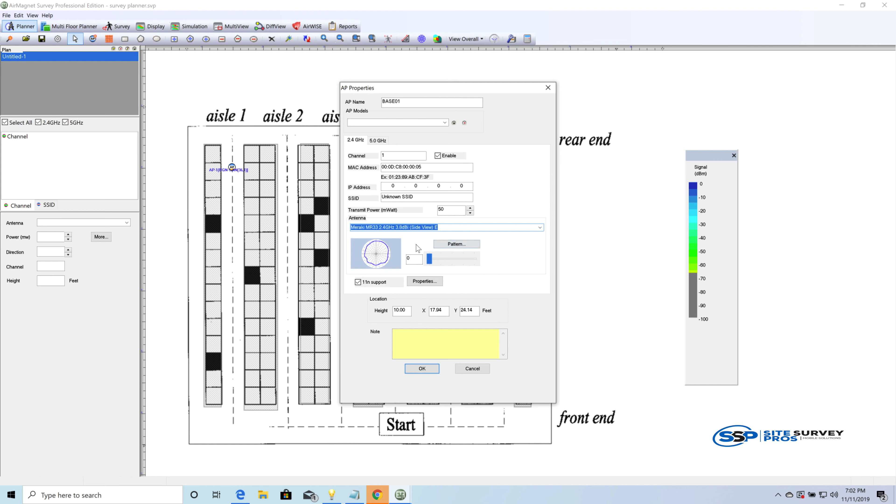
{"action": "mouse_move", "coordinate": [427, 257]}
{"action": "left_mouse_down"}
{"action": "mouse_move", "coordinate": [455, 261]}
{"action": "mouse_move", "coordinate": [418, 258]}
{"action": "left_mouse_up"}
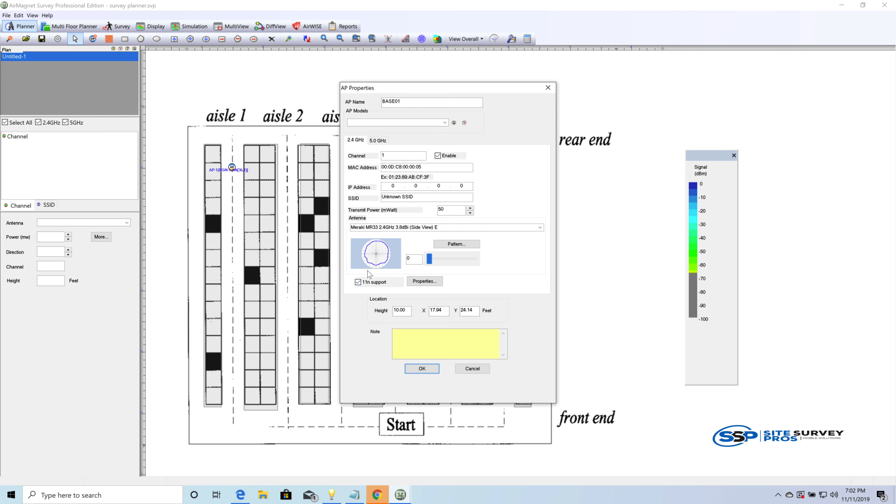
{"action": "left_click", "coordinate": [358, 283]}
{"action": "left_click", "coordinate": [358, 283]}
Step: Set the access point's mounting height to 40 feet
{"action": "left_click_drag", "start_coordinate": [429, 89], "coordinate": [573, 88]}
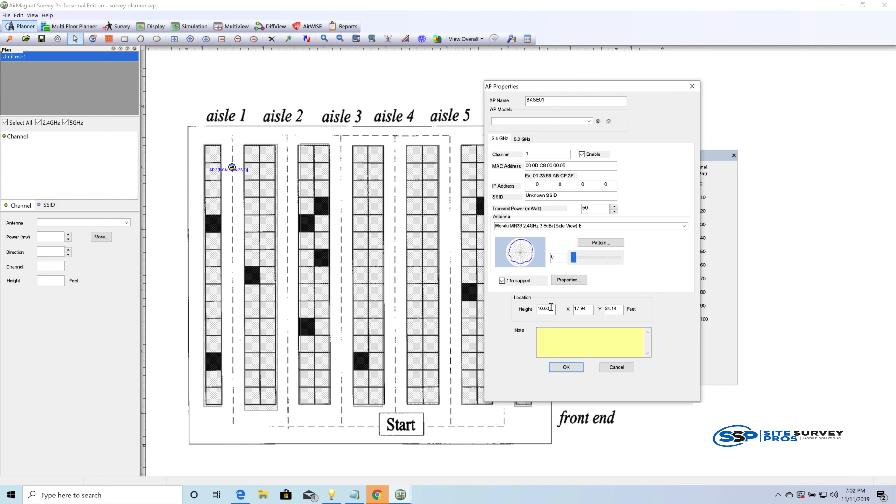
{"action": "left_click_drag", "start_coordinate": [551, 308], "coordinate": [515, 306]}
{"action": "type", "text": "3.8"}
{"action": "key", "text": "BackSpace"}
{"action": "key", "text": "BackSpace"}
{"action": "type", "text": "40"}
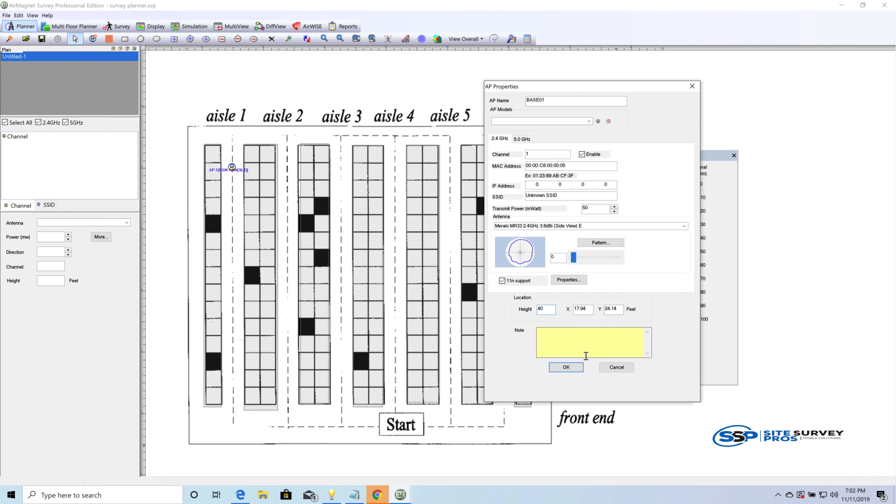
Step: Add the note "default mr33 ap- 40ft ceiling." to the access point and apply its properties
{"action": "left_click", "coordinate": [568, 343]}
{"action": "type", "text": "default mr33"}
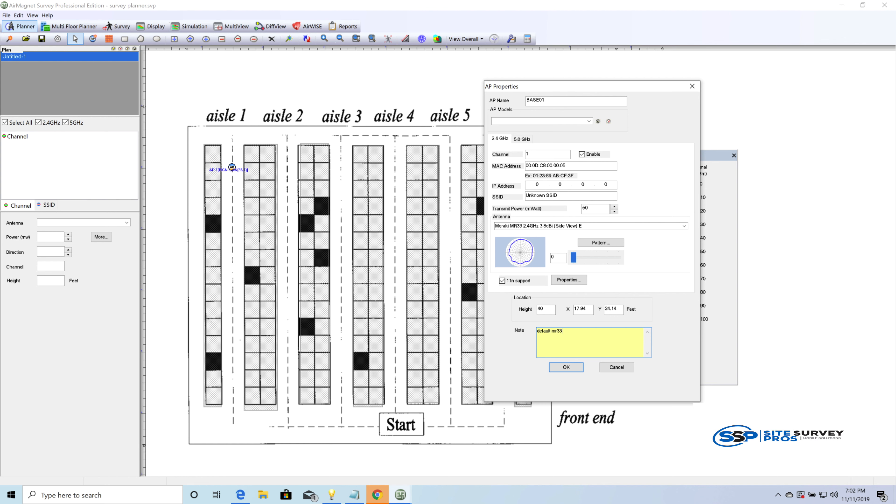
{"action": "type", "text": " ap- 40ft ceiling."}
{"action": "left_click", "coordinate": [558, 369]}
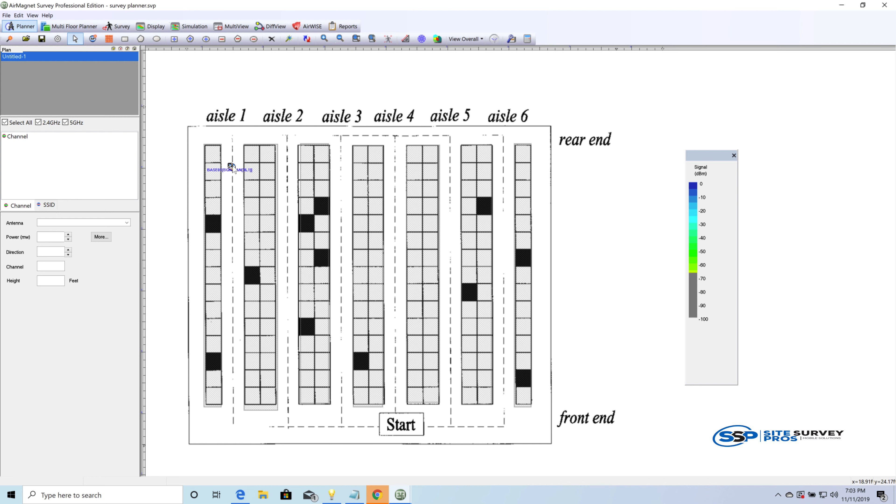
Step: Review BASE01's saved properties and make it the default AP
{"action": "right_click", "coordinate": [232, 167]}
{"action": "double_click", "coordinate": [232, 166]}
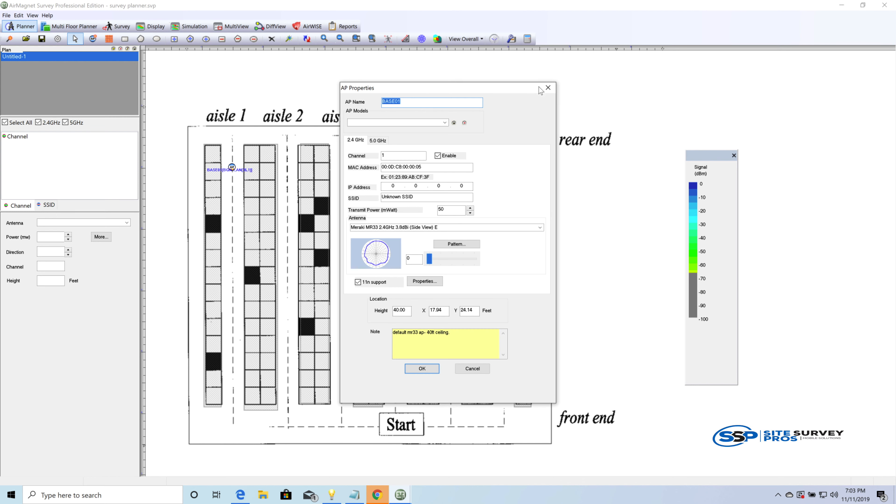
{"action": "left_click", "coordinate": [547, 88]}
{"action": "right_click", "coordinate": [231, 166]}
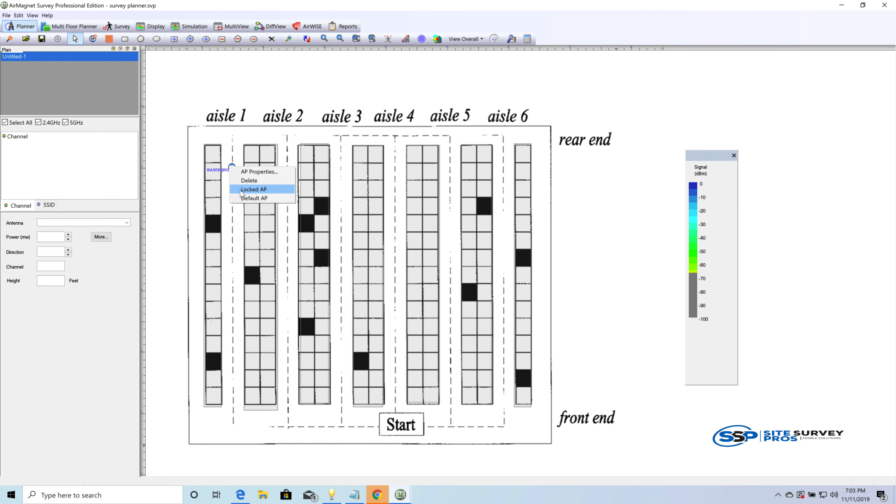
{"action": "left_click", "coordinate": [246, 199]}
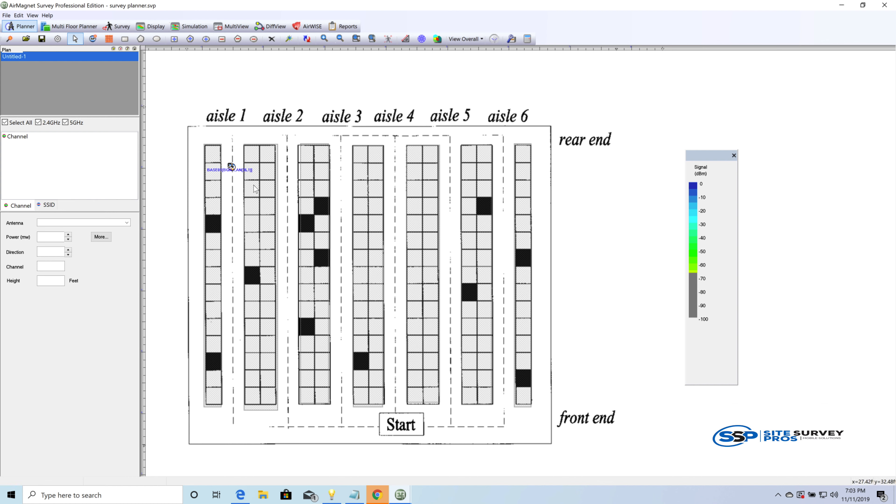
Step: Place one access point each in aisles 2 to 6, staggered, and one at the outer wall beyond aisle 6, and generate the signal heatmap
{"action": "left_click", "coordinate": [93, 38]}
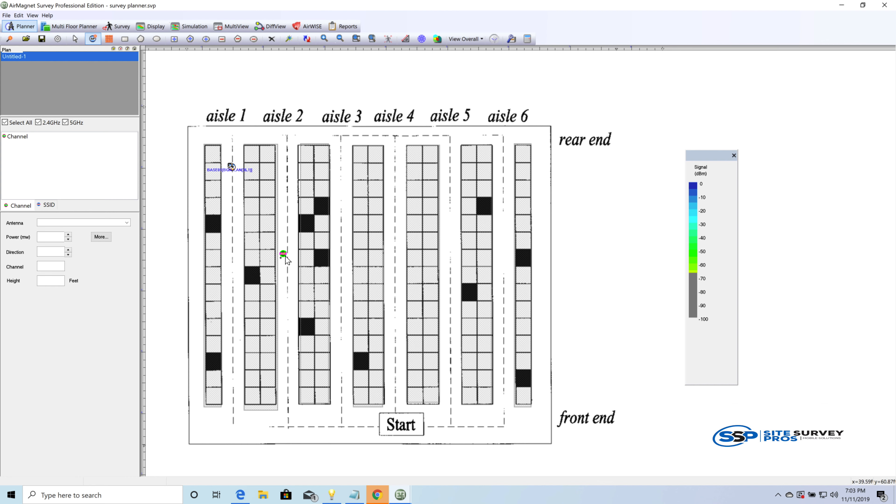
{"action": "left_click", "coordinate": [285, 257]}
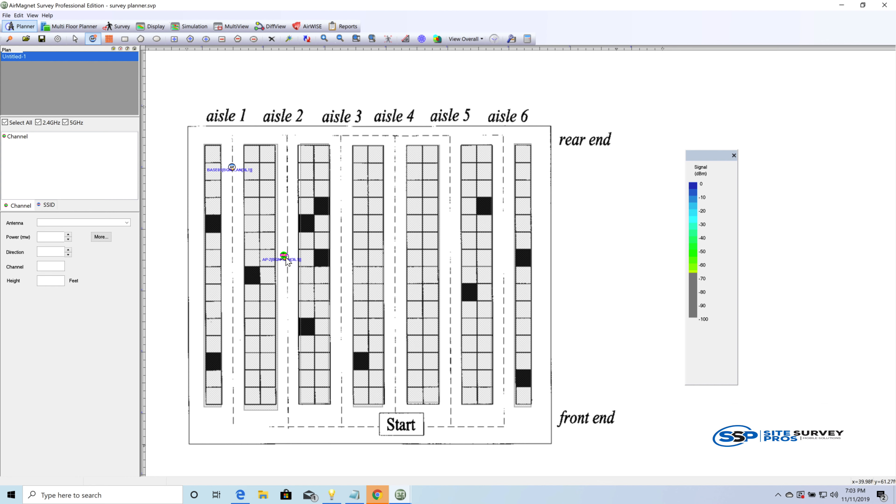
{"action": "left_click", "coordinate": [342, 175]}
{"action": "left_click", "coordinate": [391, 276]}
{"action": "left_click", "coordinate": [452, 353]}
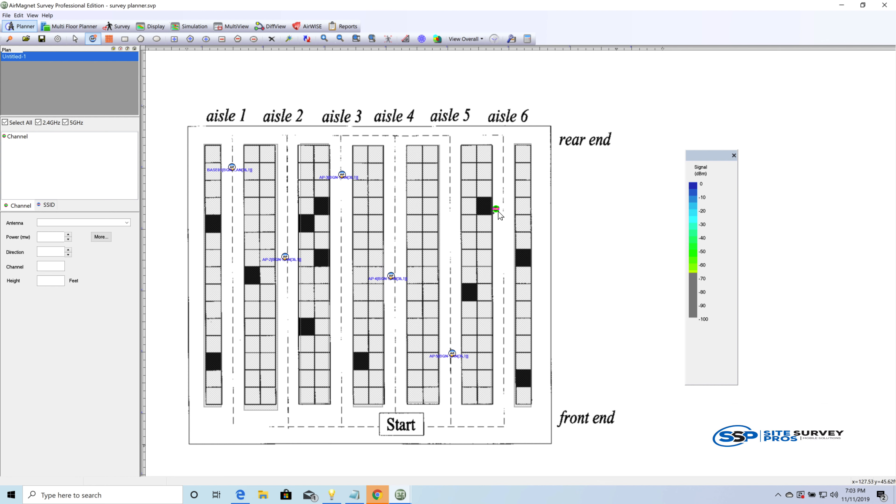
{"action": "left_click", "coordinate": [503, 181]}
{"action": "left_click", "coordinate": [546, 255]}
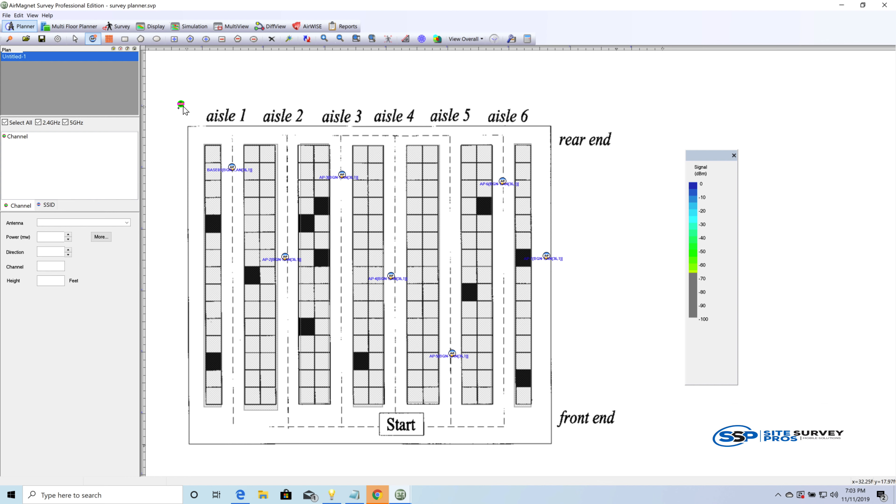
{"action": "left_click", "coordinate": [72, 40]}
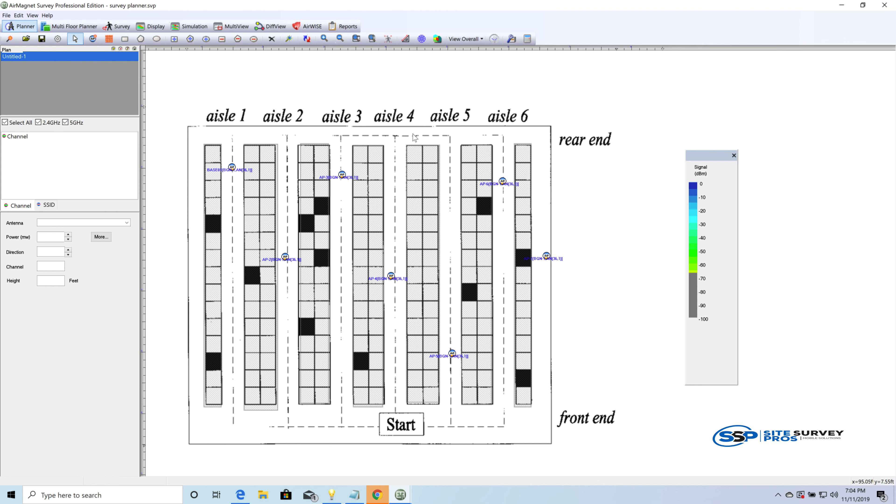
{"action": "left_click", "coordinate": [307, 39]}
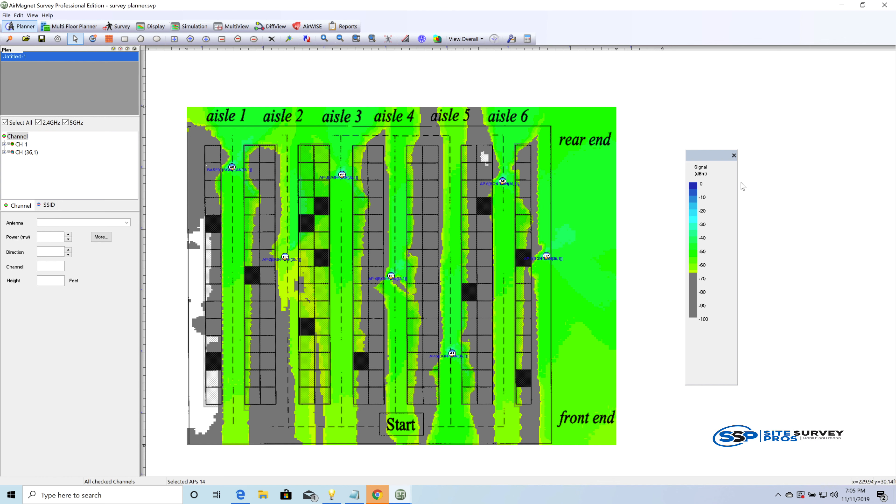
{"action": "mouse_move", "coordinate": [693, 252]}
Step: Add an access point at the front end of the rack between aisles 1 and 2 and refresh the heatmap
{"action": "left_click", "coordinate": [93, 39]}
{"action": "left_click", "coordinate": [268, 423]}
{"action": "left_click", "coordinate": [406, 39]}
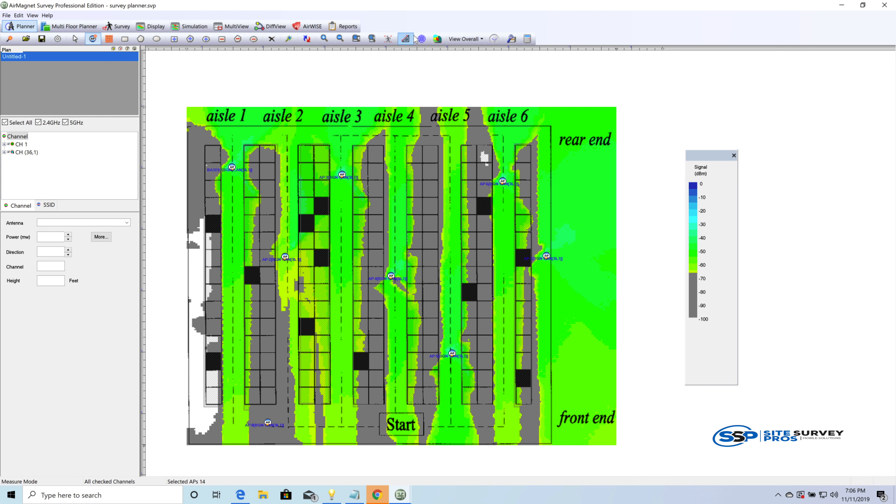
{"action": "left_click", "coordinate": [307, 39]}
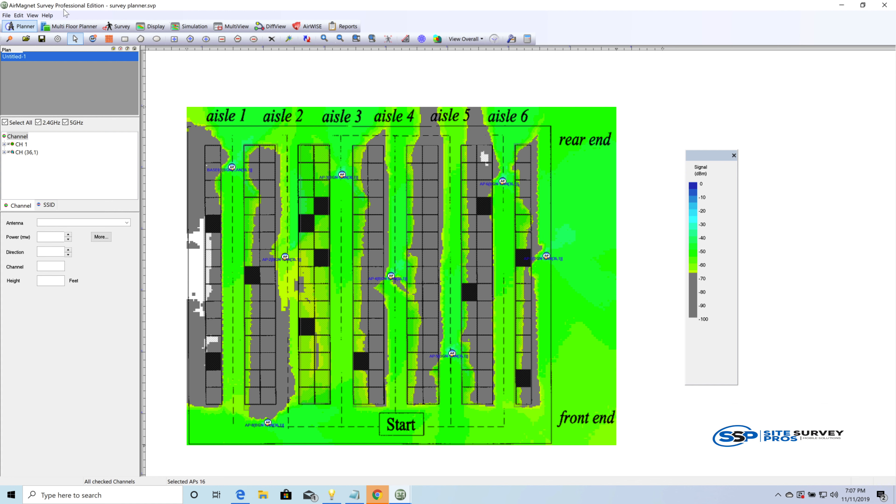
Step: Place another access point between the outer wall and the rack beside aisle 1, toward the rear end
{"action": "left_click", "coordinate": [93, 39]}
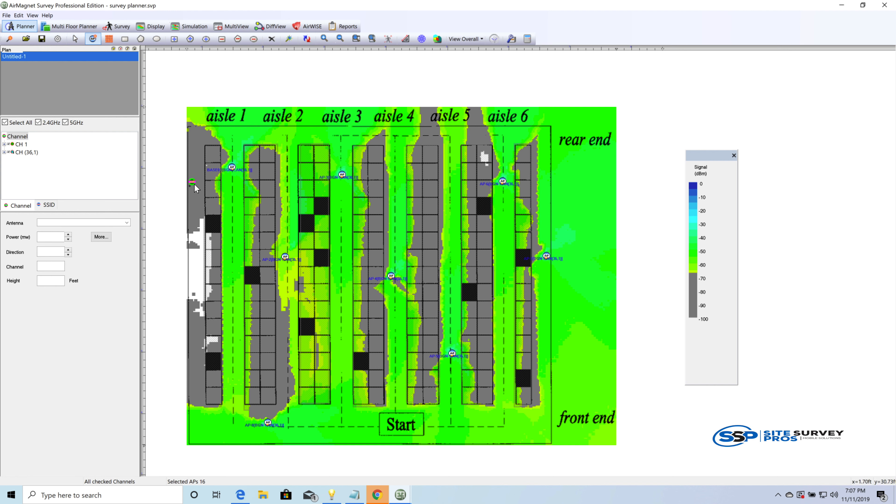
{"action": "left_click", "coordinate": [196, 184]}
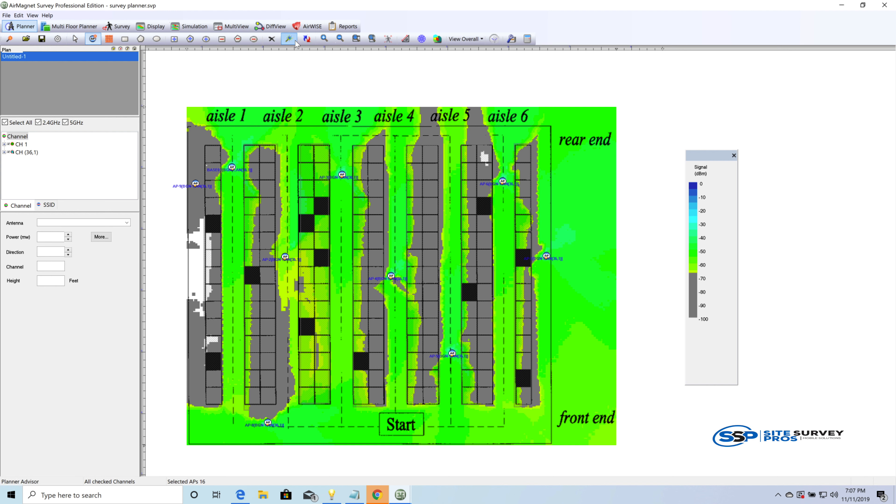